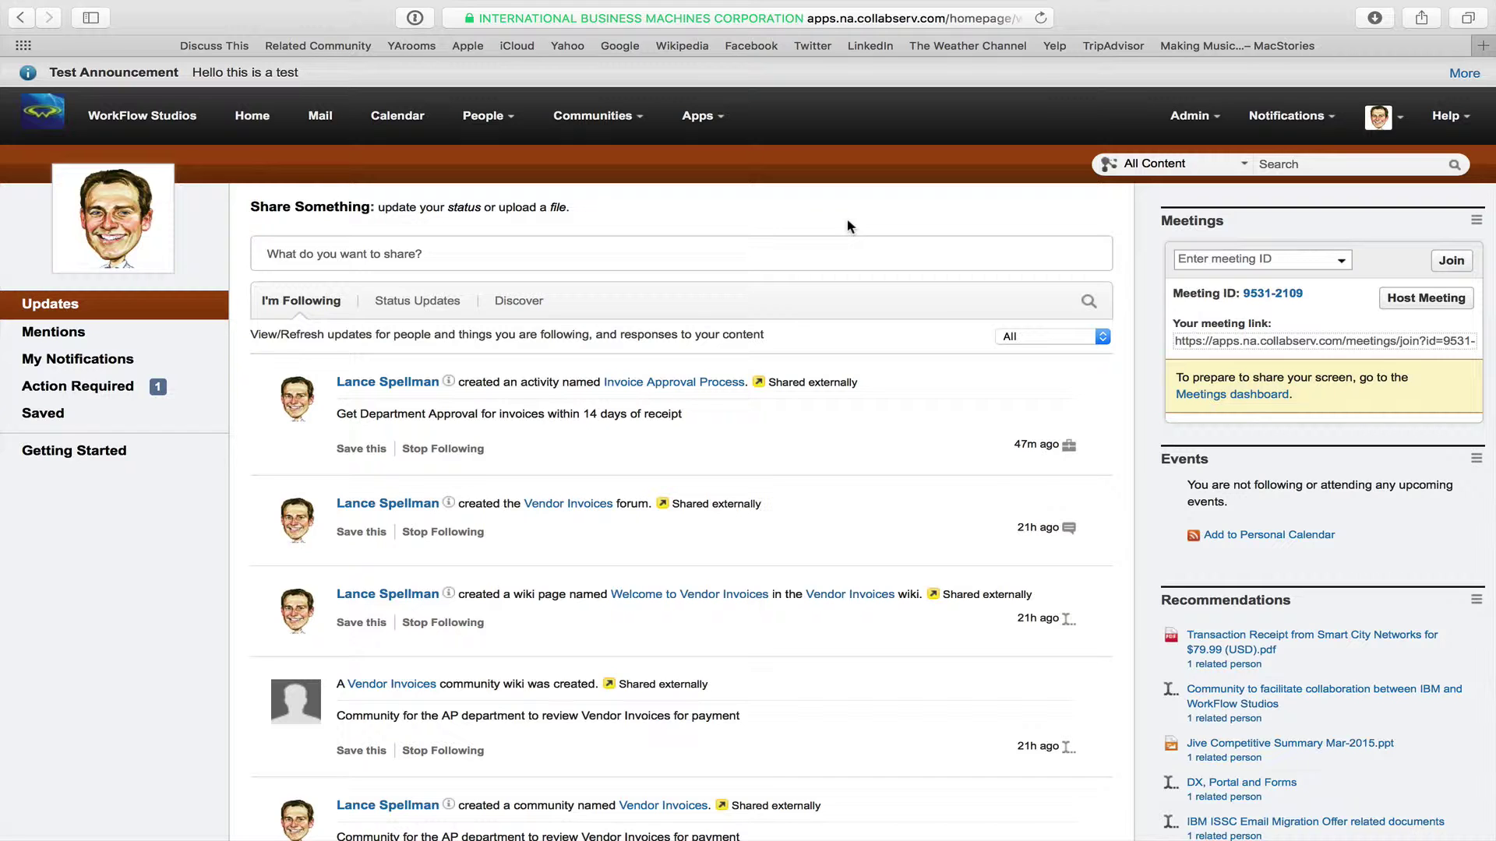
List the communities you own, then go to Admin > Manage Organization's User Accounts page.
click(615, 116)
click(630, 150)
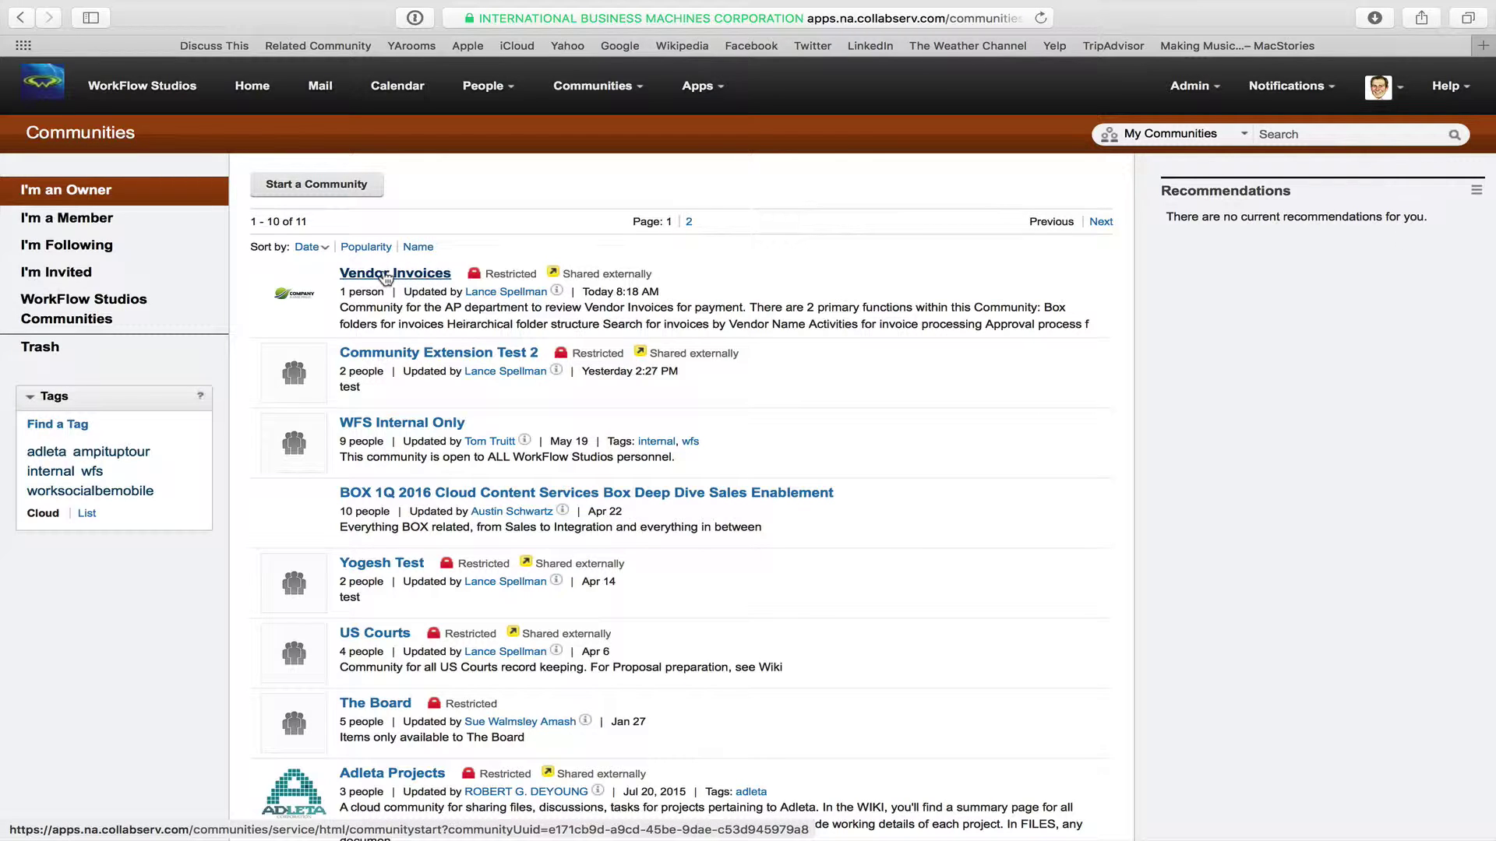
click(1161, 92)
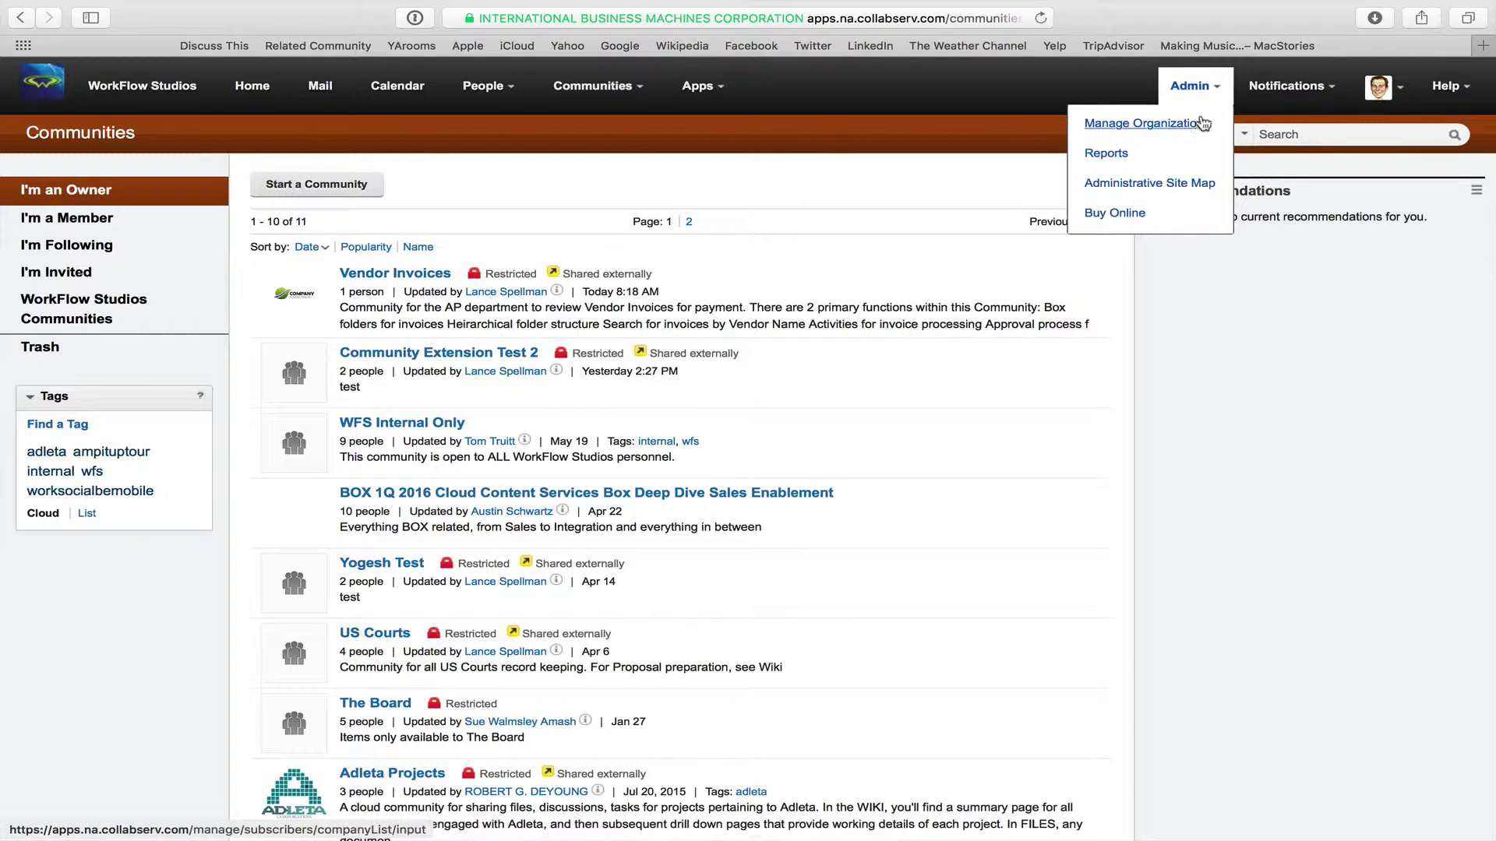
click(1200, 128)
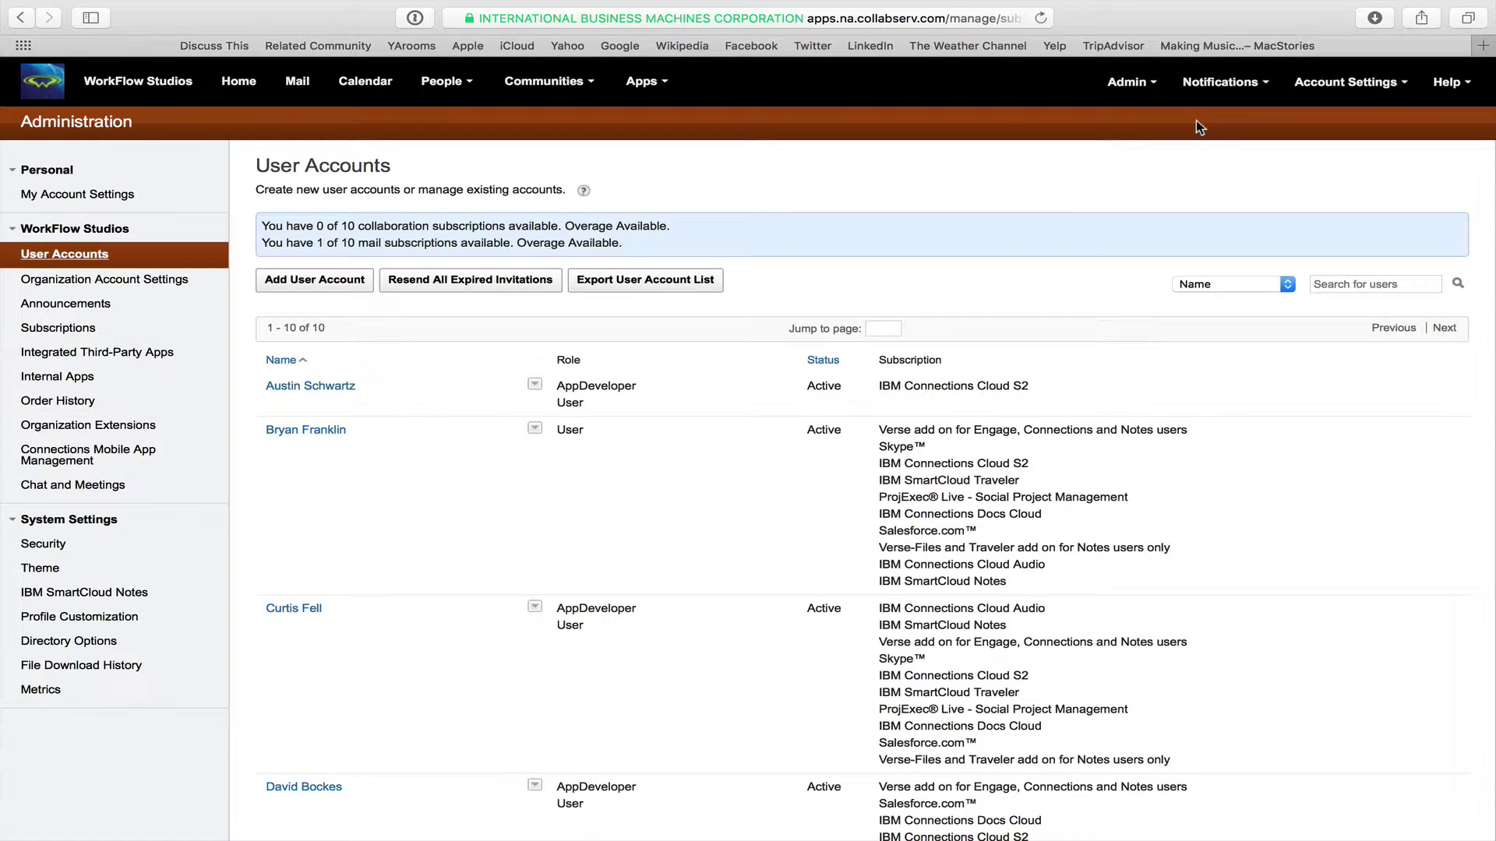
Review the AP Box Folder extension's edit form and cancel without saving changes.
click(114, 428)
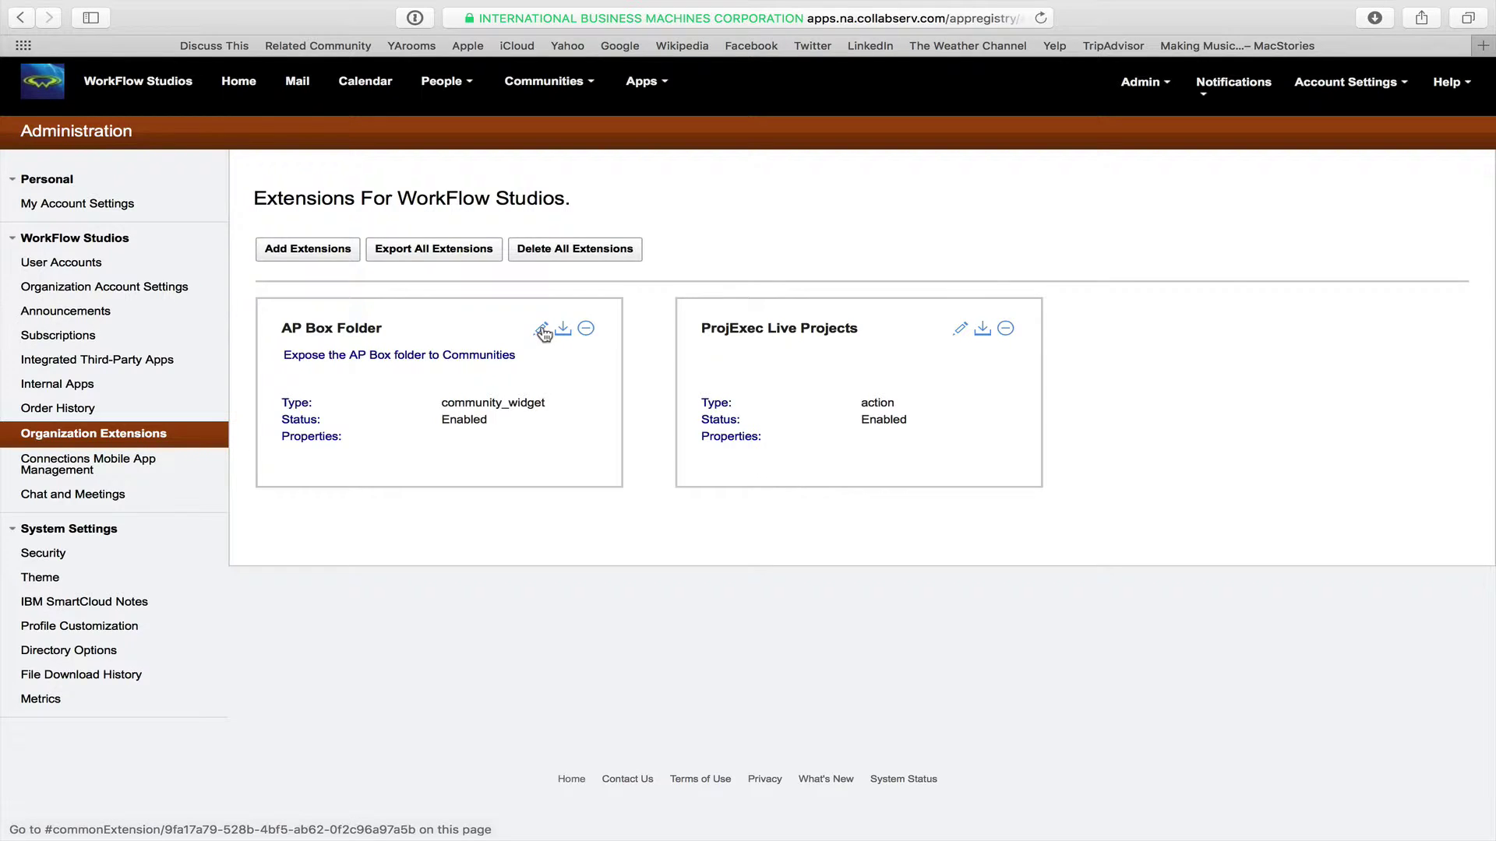
click(543, 331)
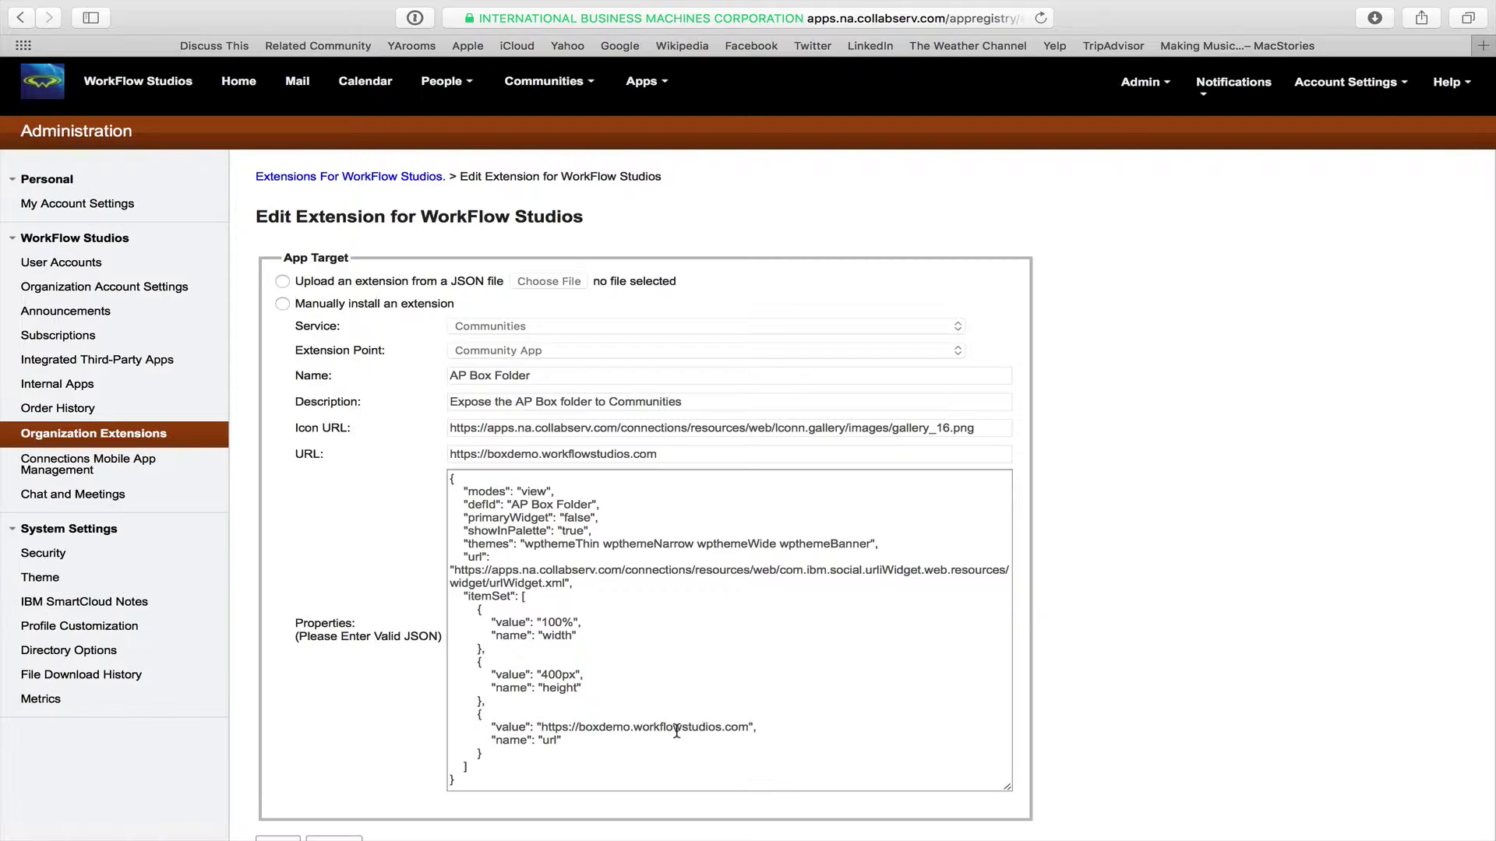
scroll(895, 661, down, 3)
click(340, 767)
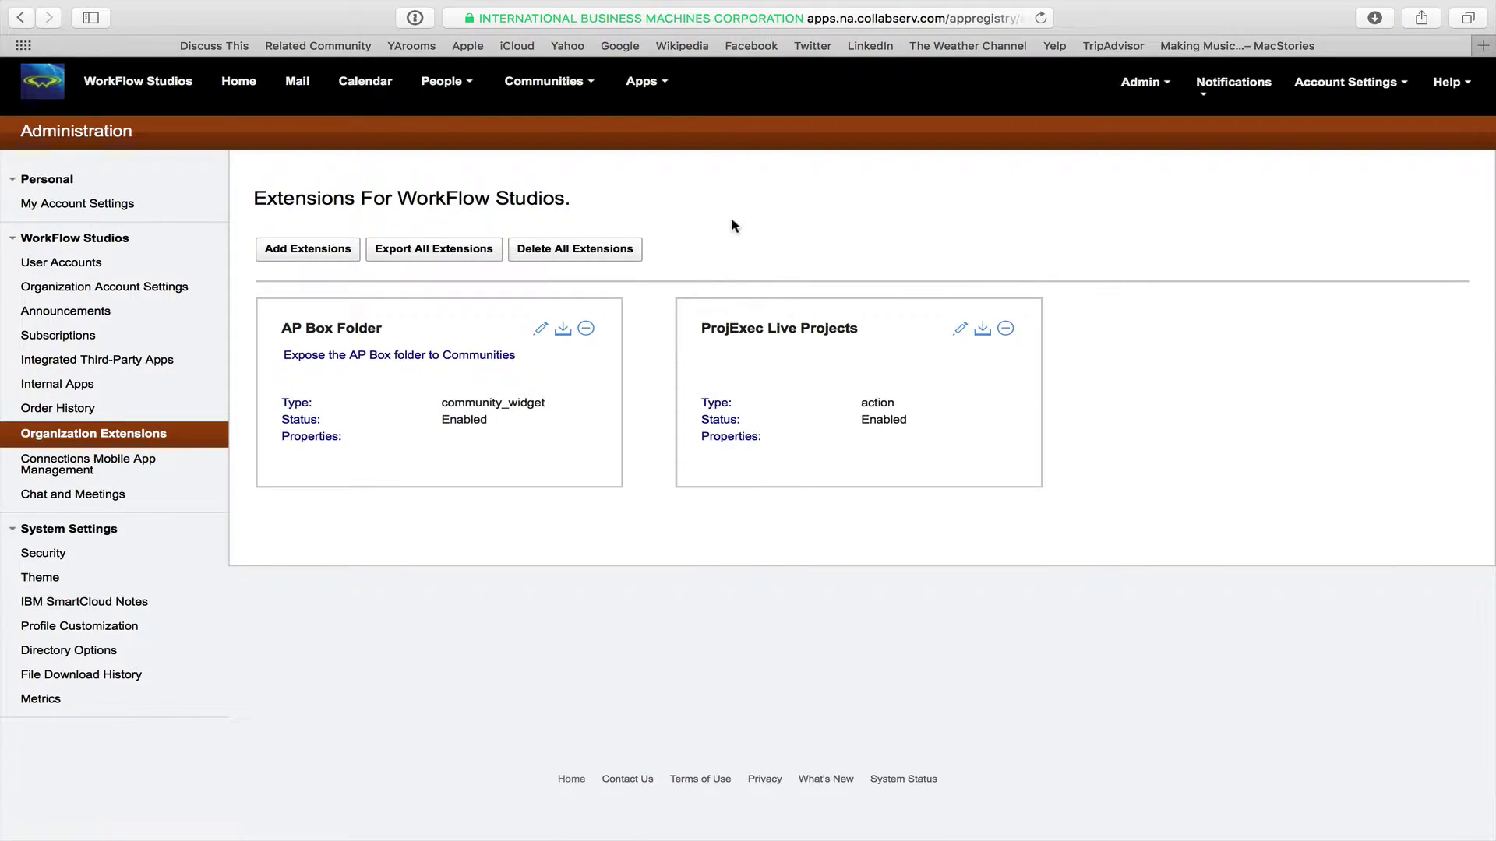
Open the Vendor Invoices community from I'm an Owner and scroll through its overview.
click(545, 81)
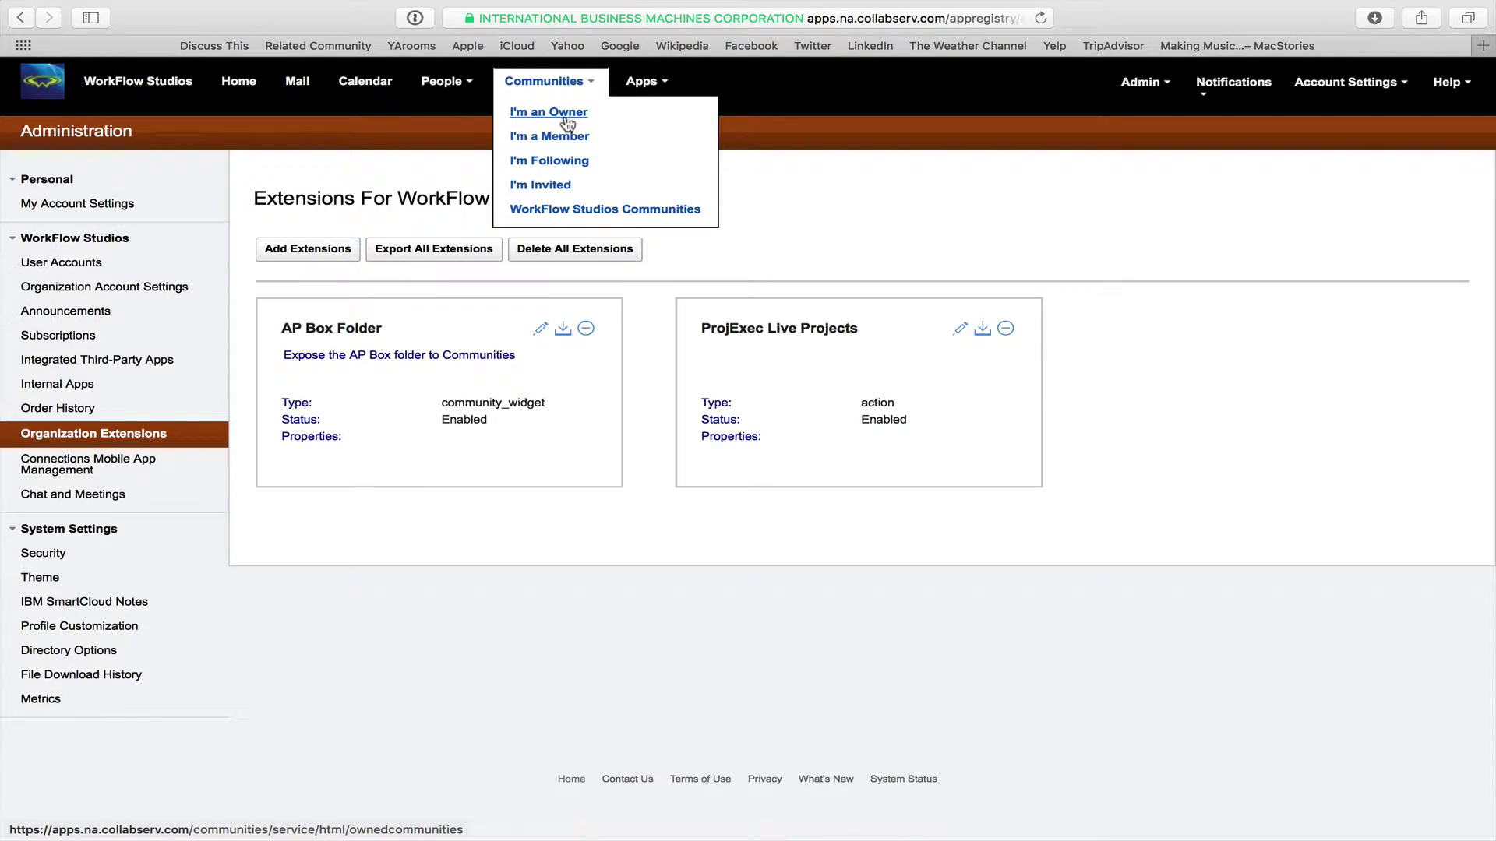
click(566, 117)
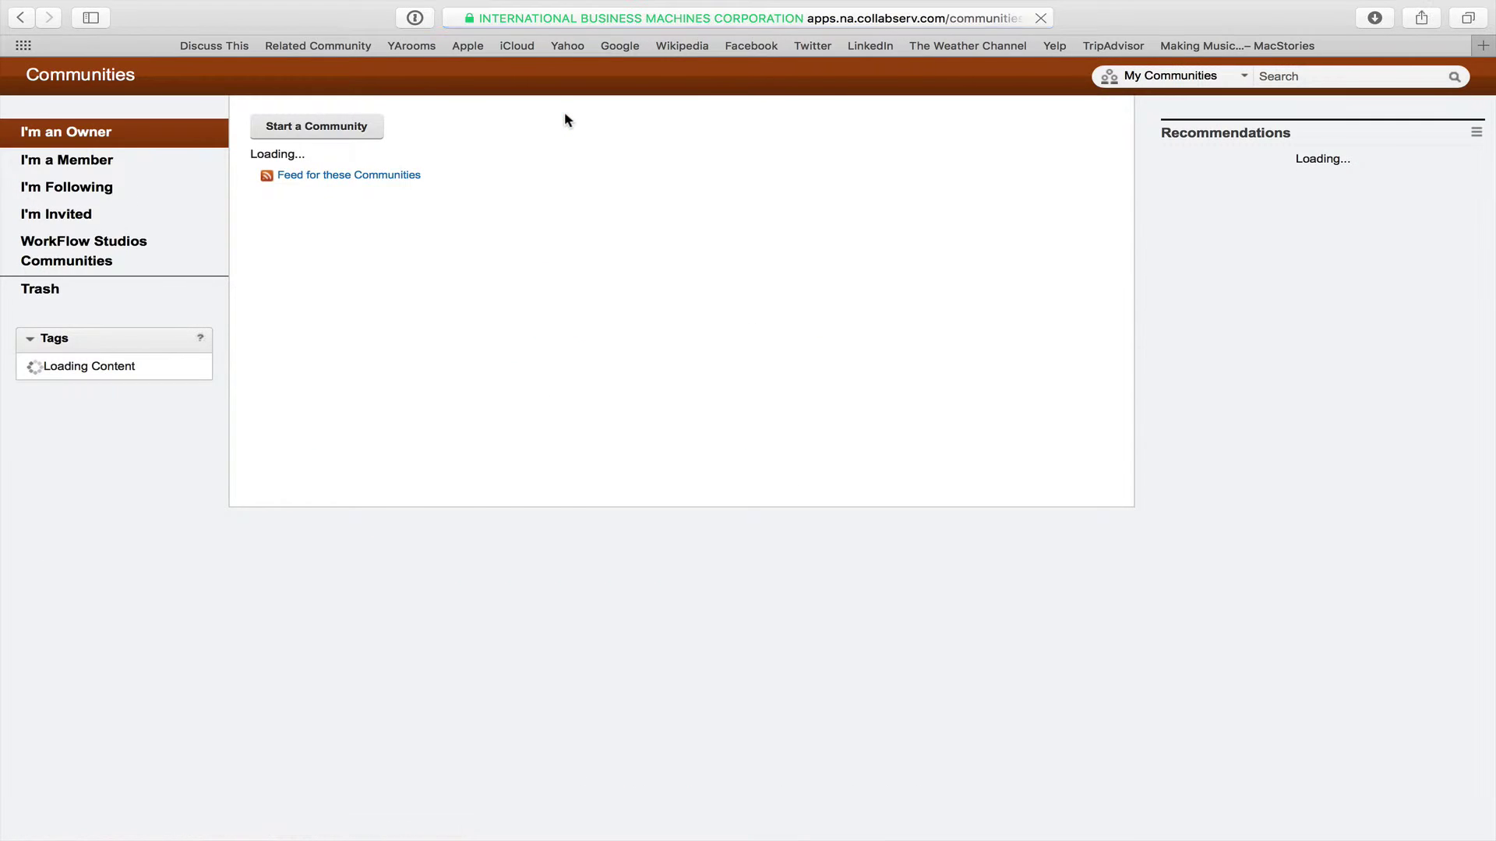
click(396, 274)
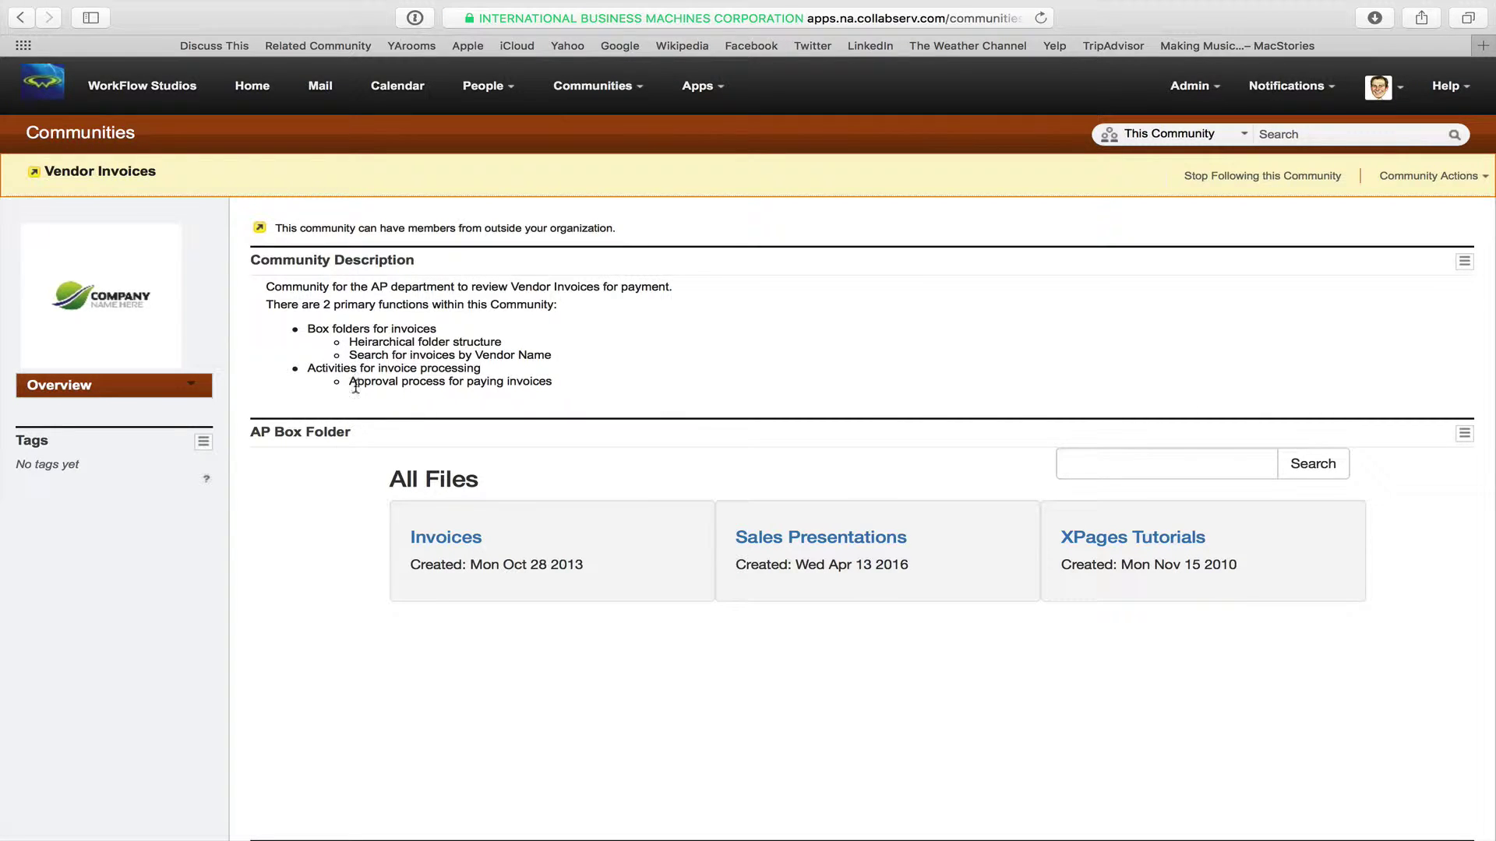
scroll(344, 658, down, 5)
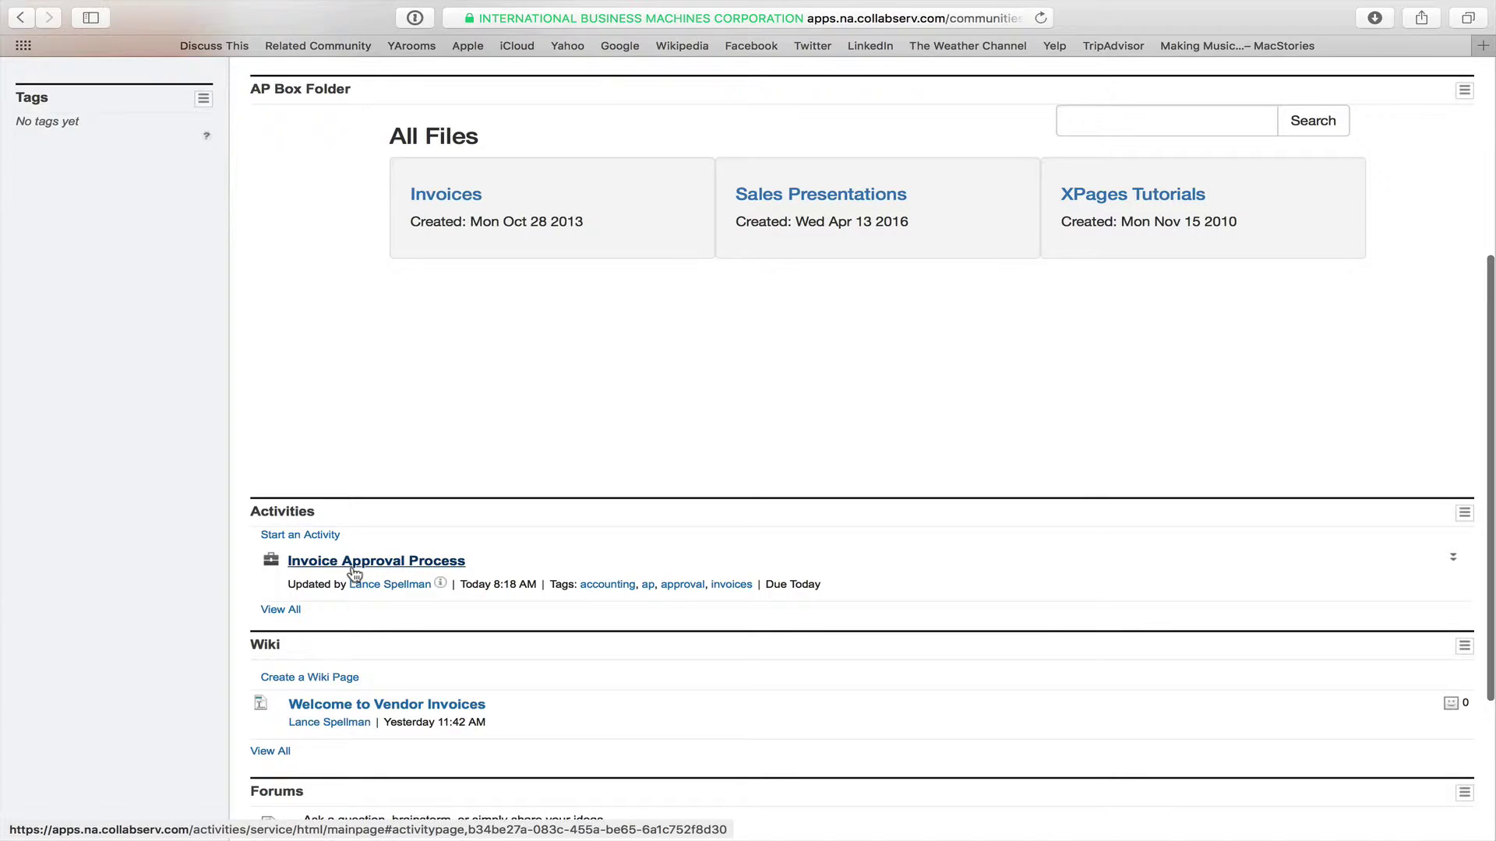
scroll(608, 434, up, 2)
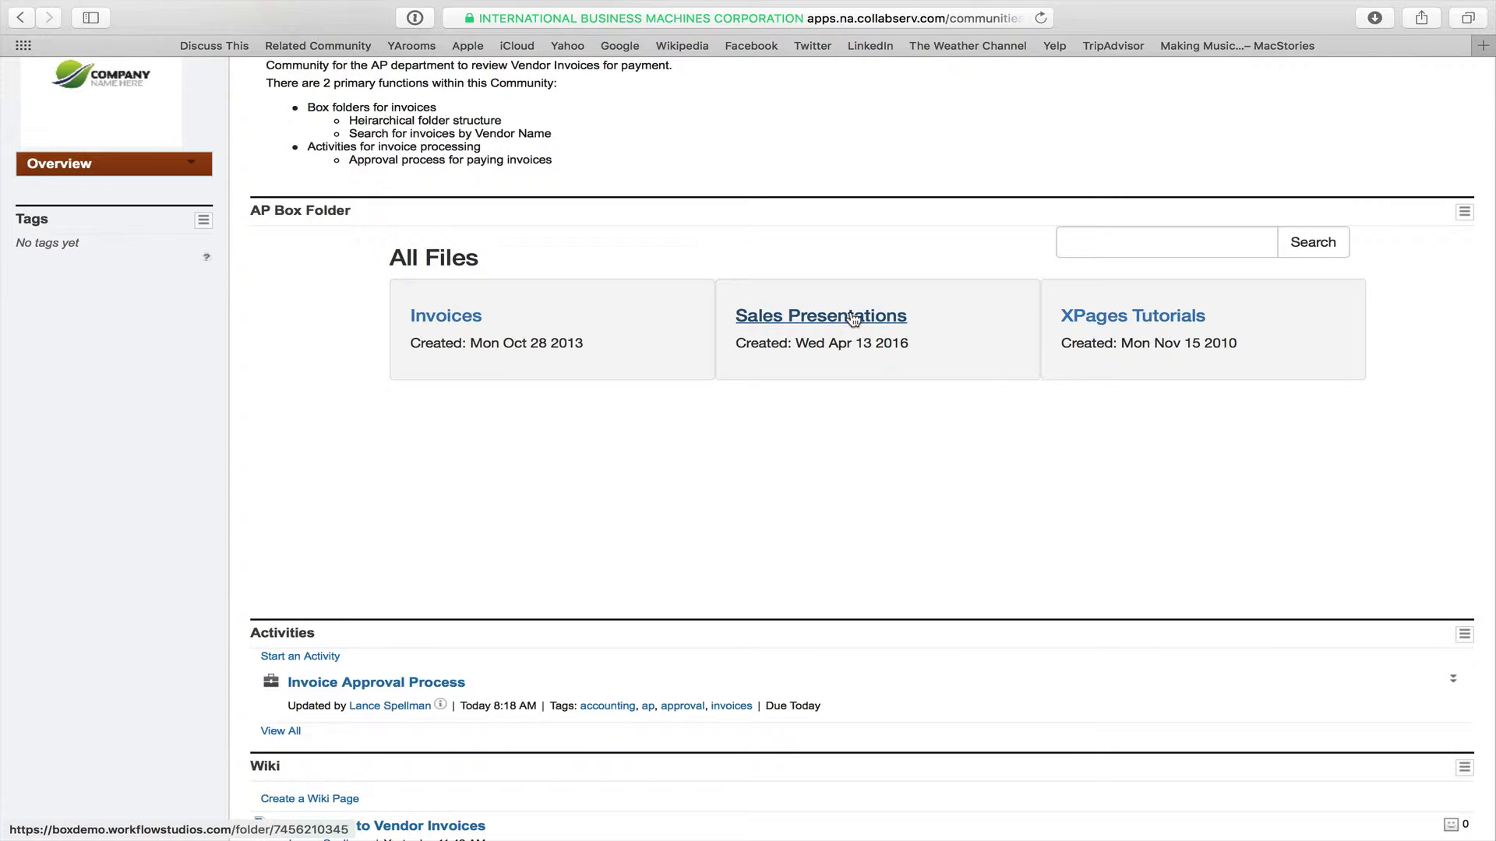
Search the AP Box Folder widget for 'AA'.
click(1083, 243)
text(AA)
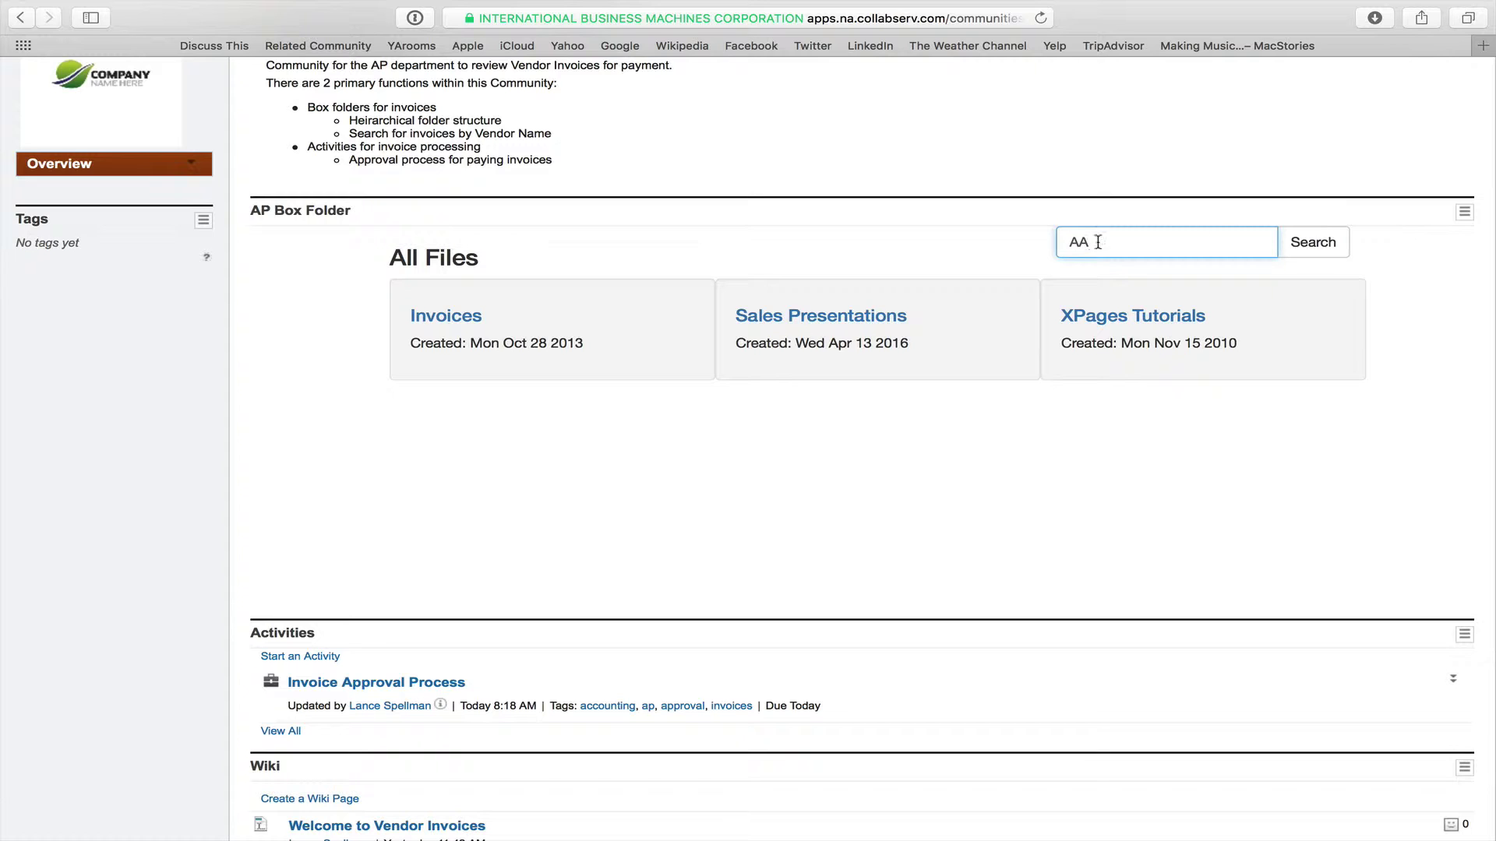
click(1313, 243)
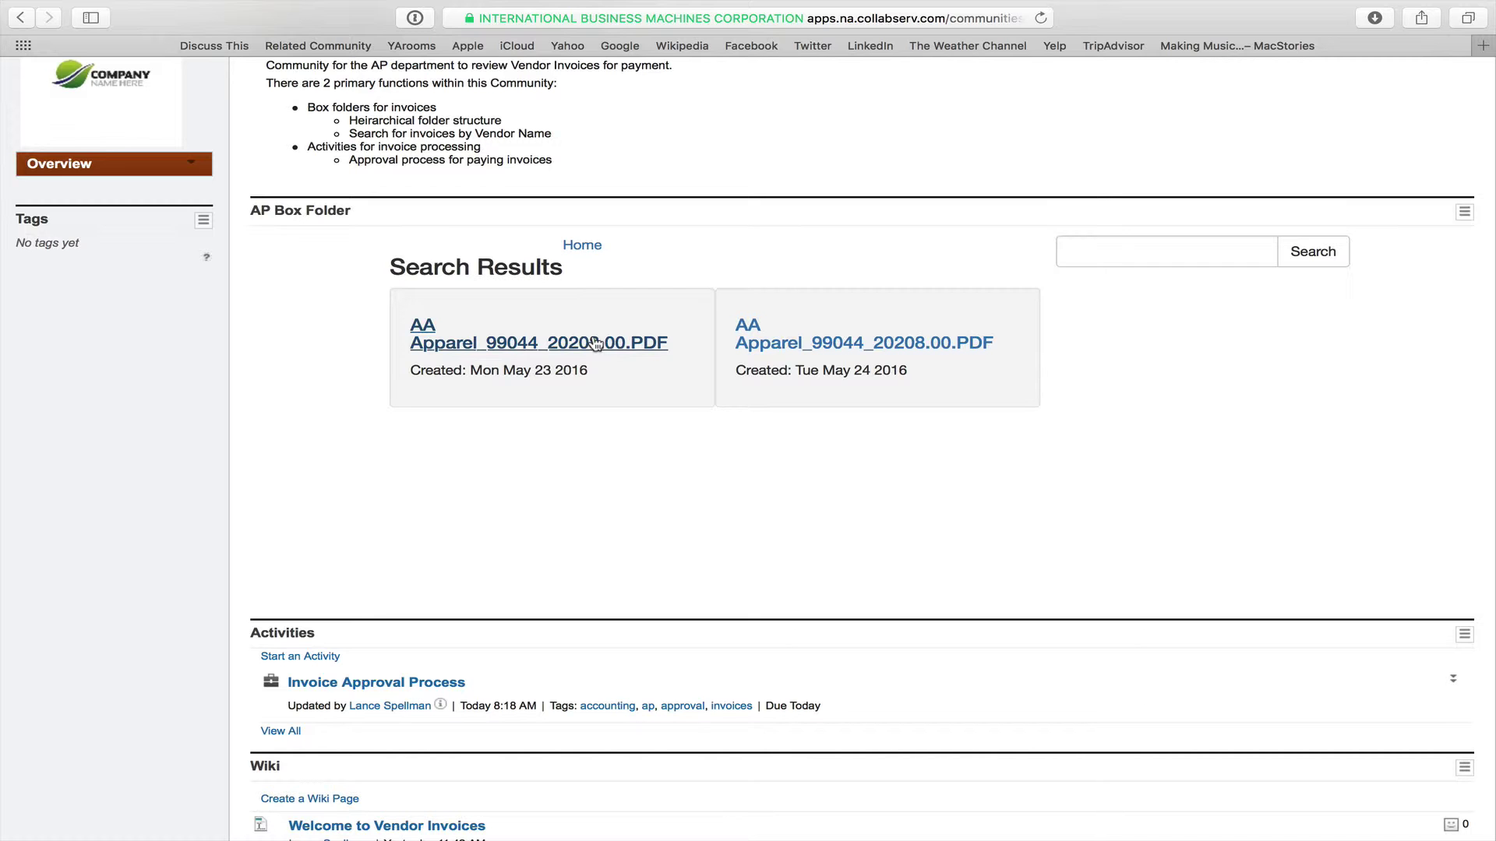
View the AA Apparel invoice PDF in Preview, then return to Safari.
key(super+Tab)
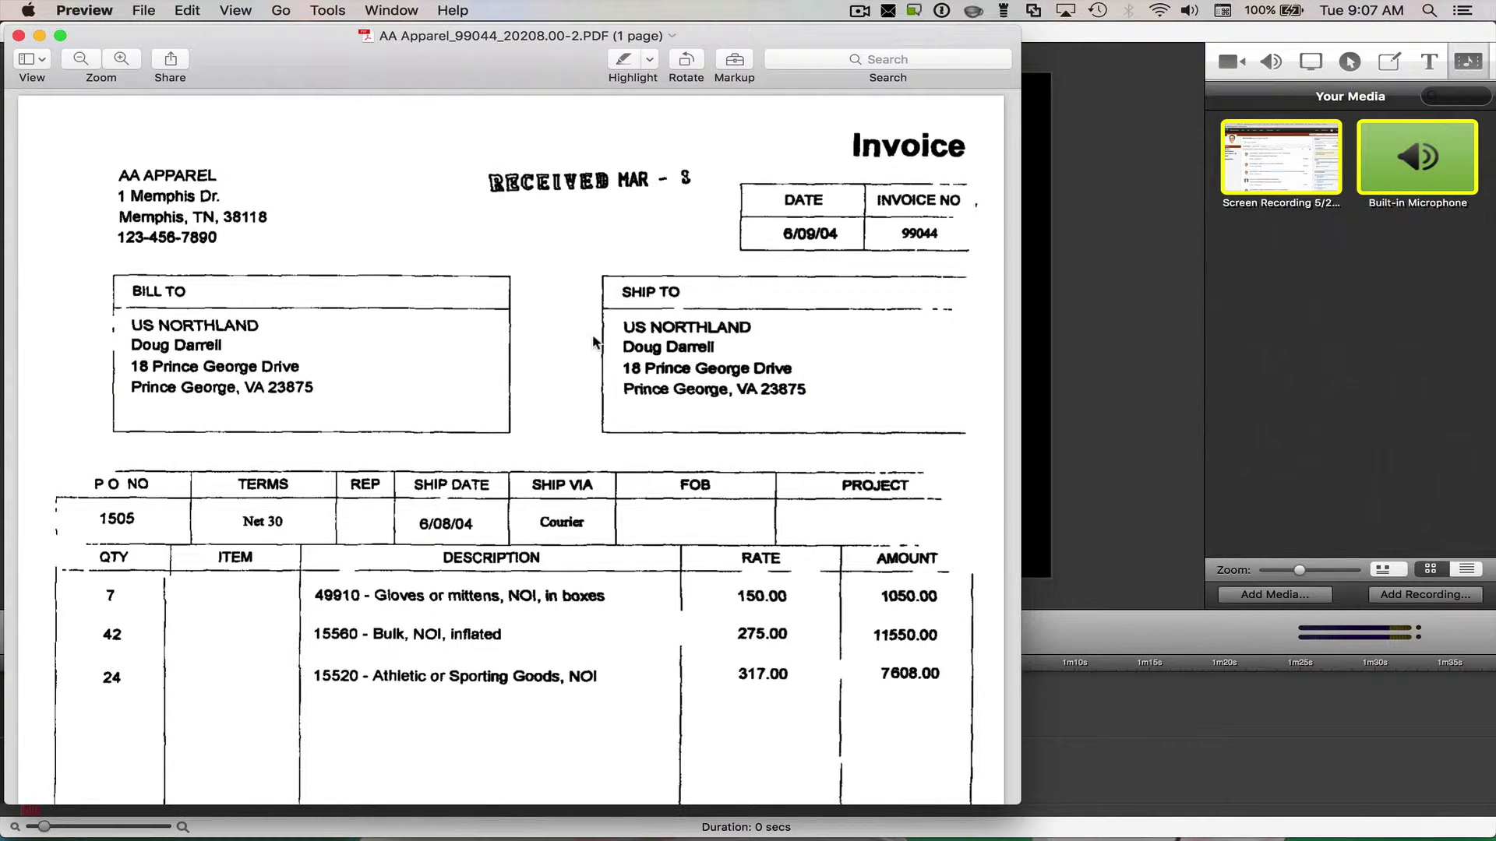
scroll(593, 343, down, 10)
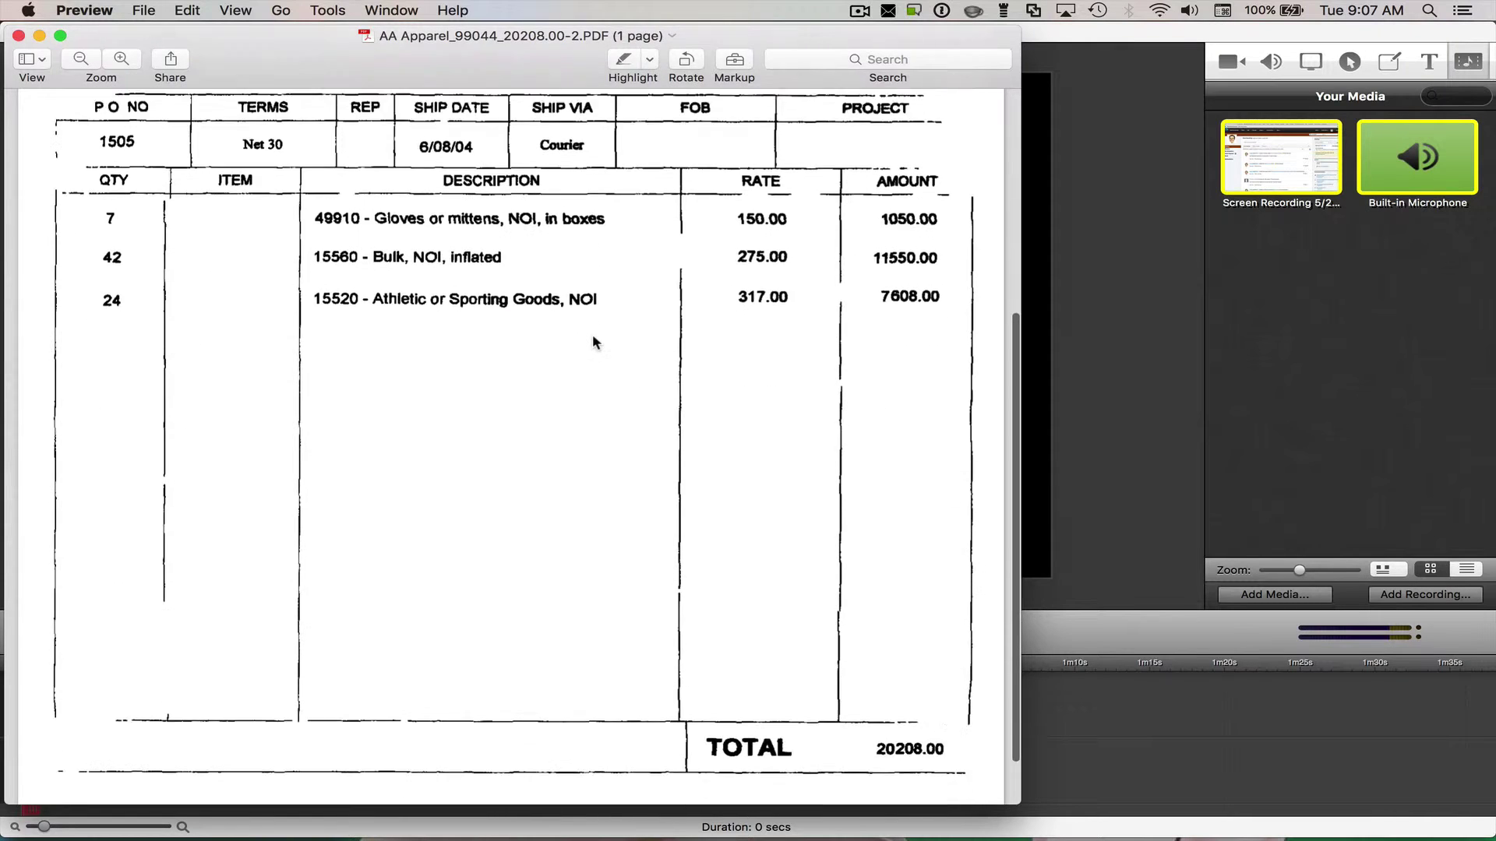
key(super+Tab)
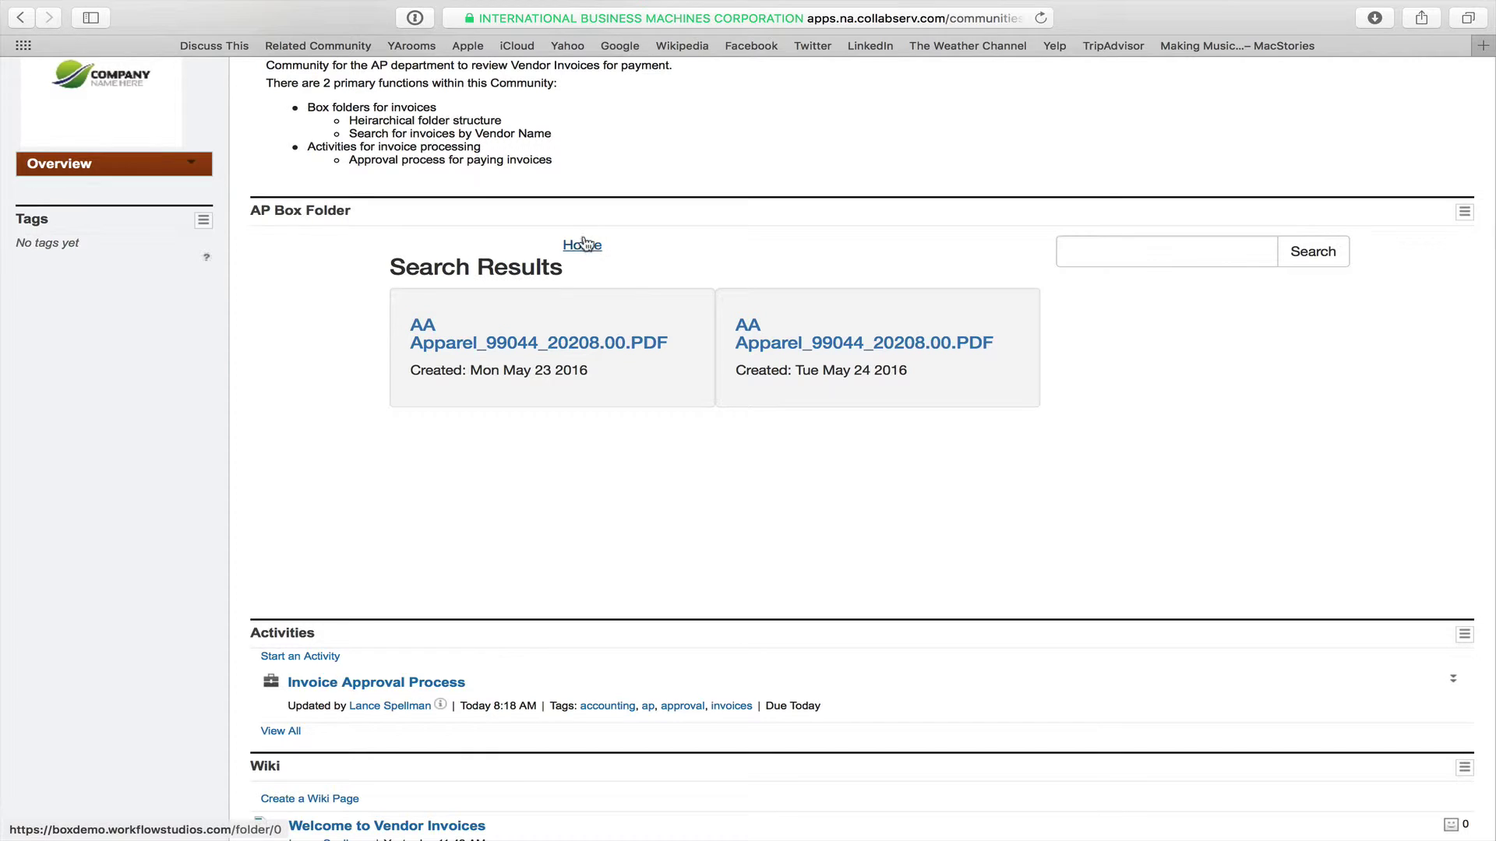
Browse from All Files into Invoices and Demo Invoices, then return to All Files.
click(582, 244)
click(471, 318)
scroll(654, 475, down, 2)
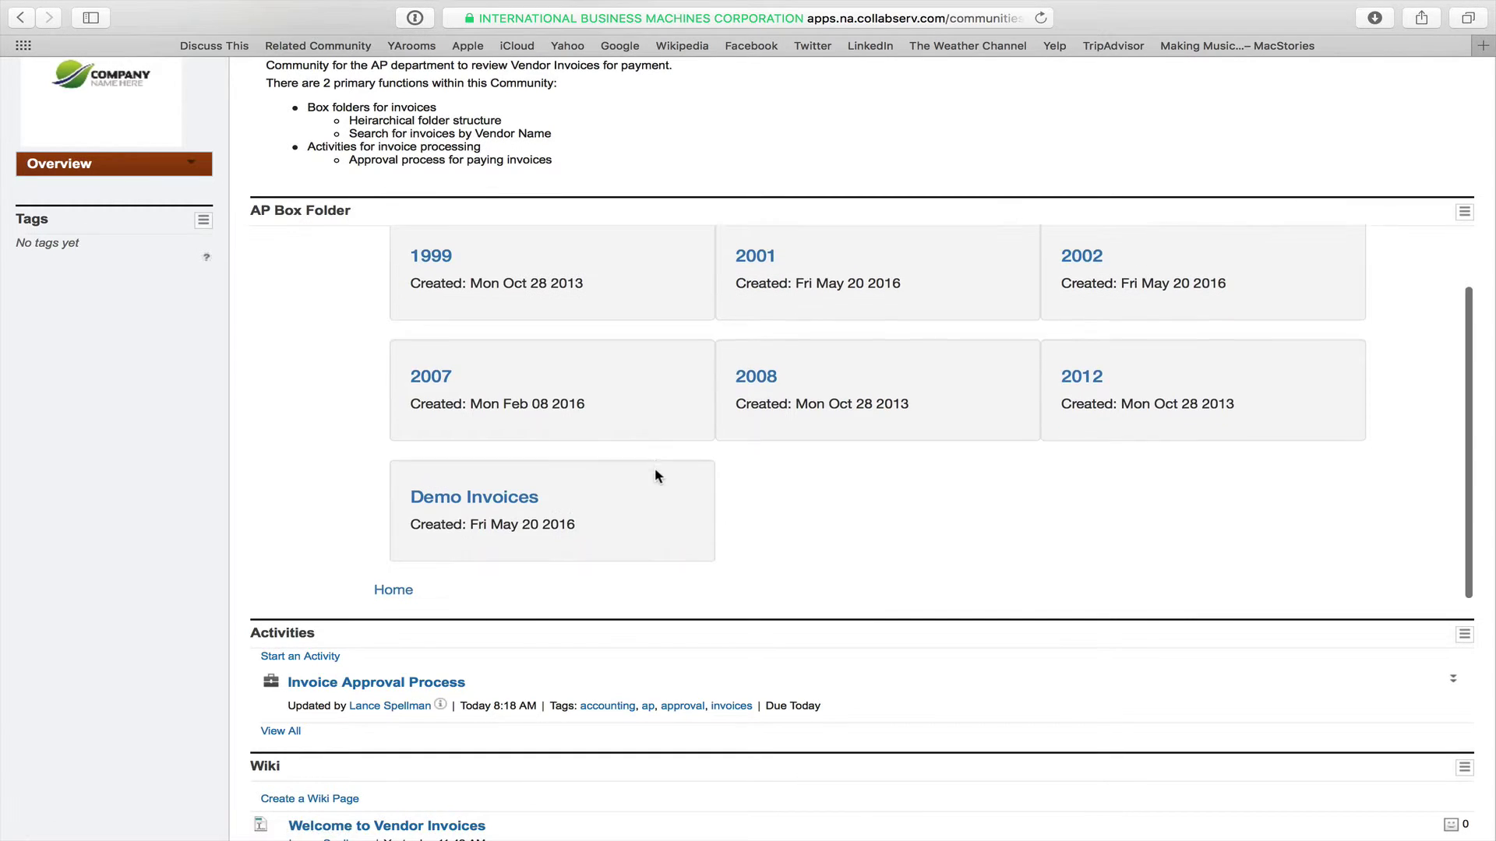
click(475, 499)
scroll(884, 505, down, 1)
click(884, 505)
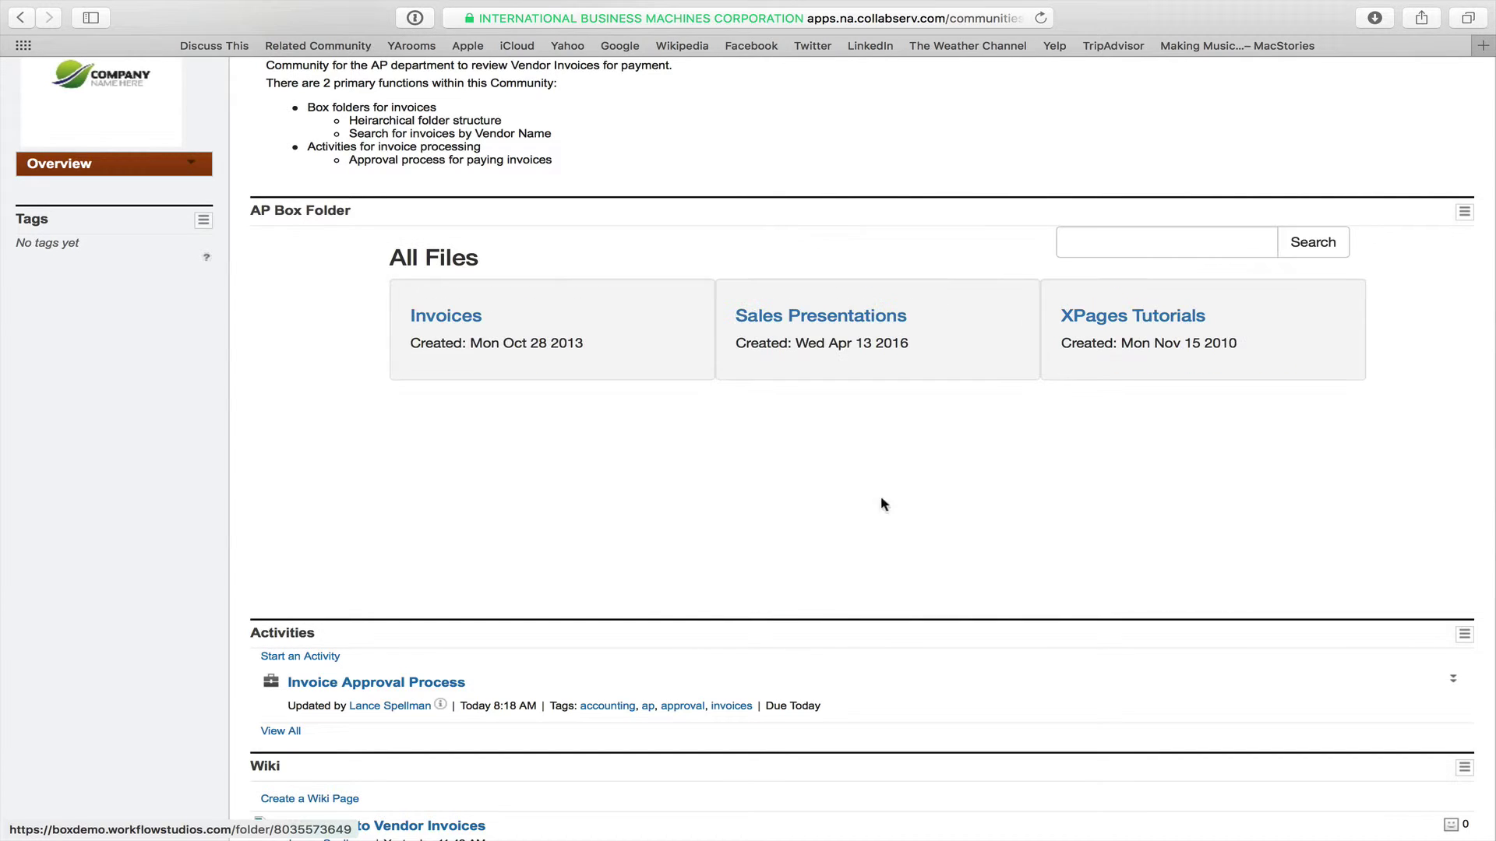
Drill through Invoices > Demo Invoices > US Northland into the AA Apparel folder.
click(452, 322)
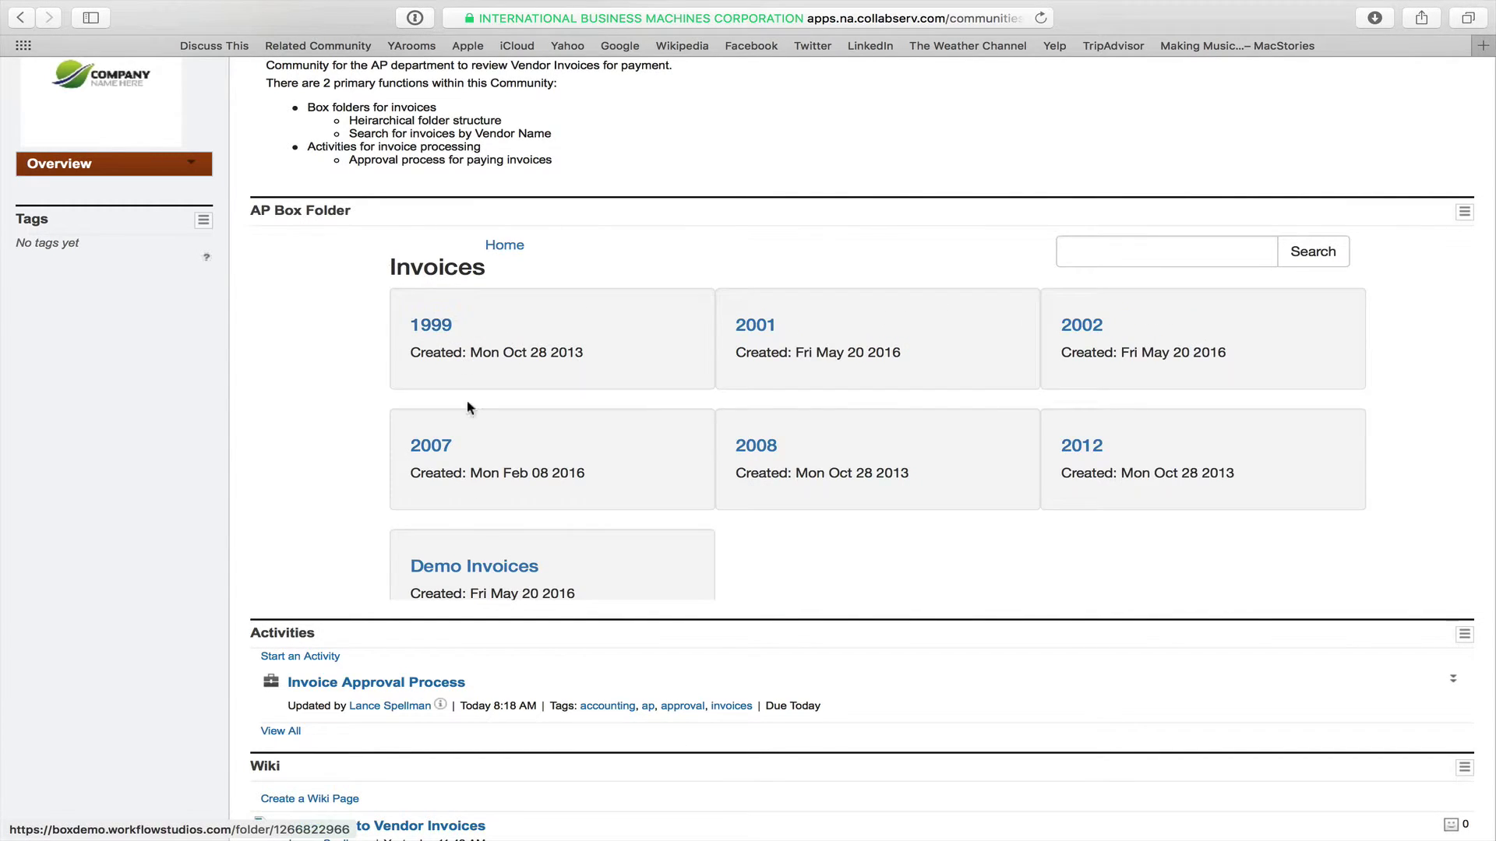
click(475, 567)
scroll(804, 538, down, 2)
scroll(804, 538, down, 2)
click(783, 580)
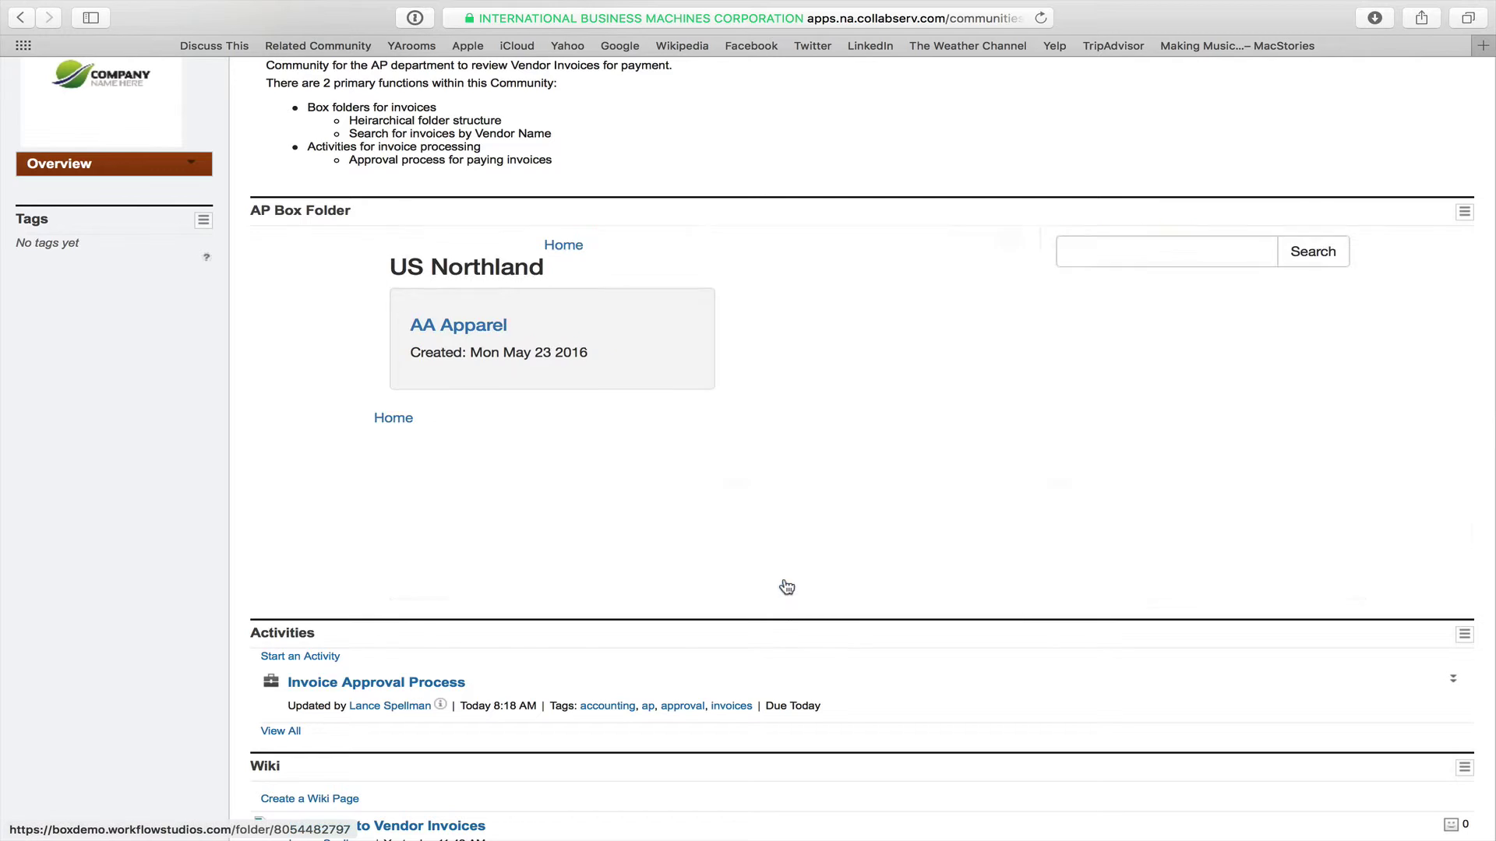
click(470, 327)
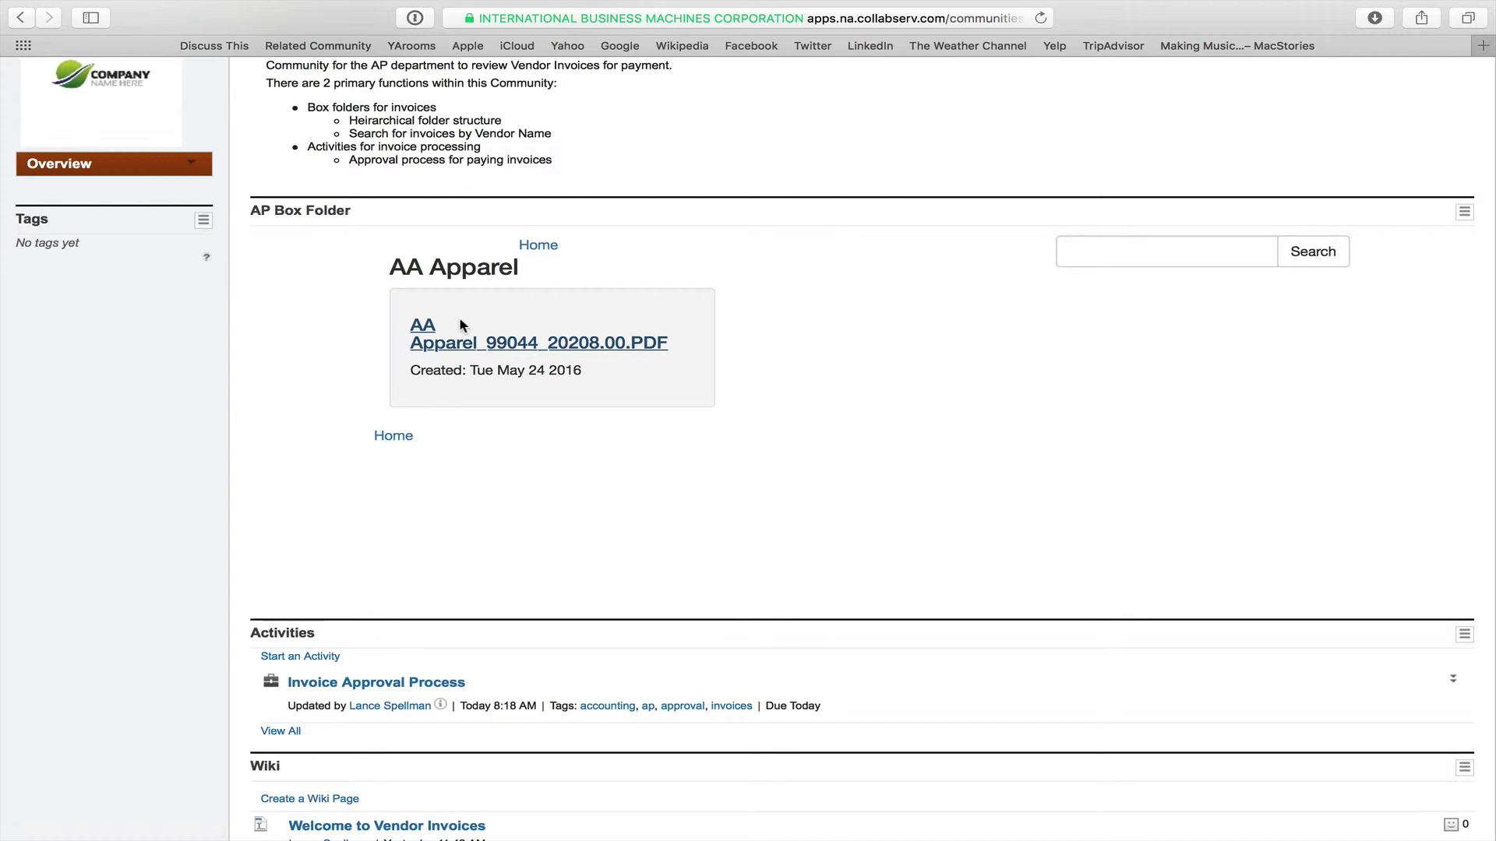
scroll(459, 316, up, 3)
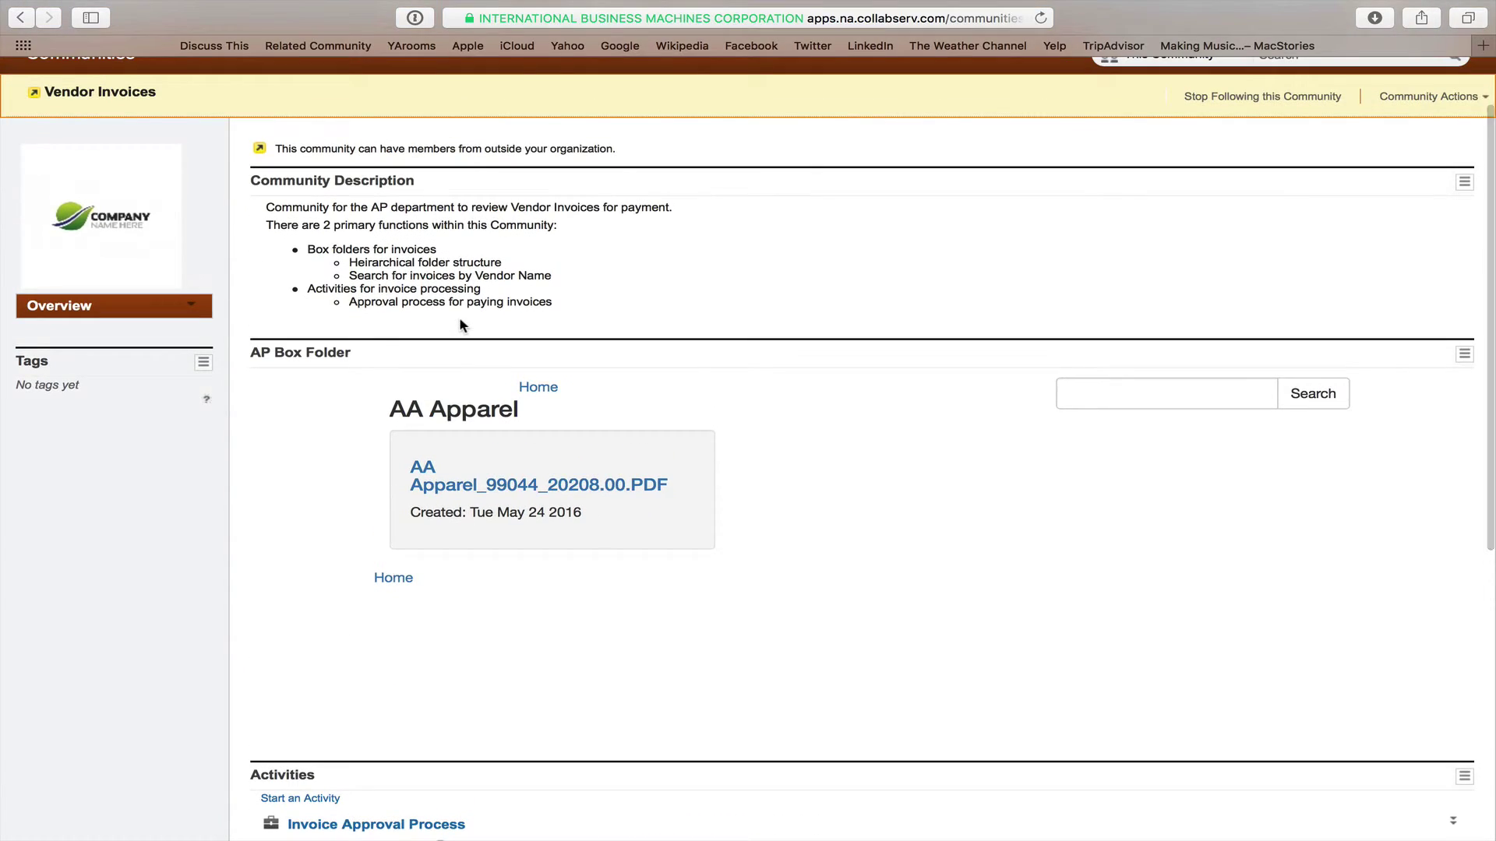